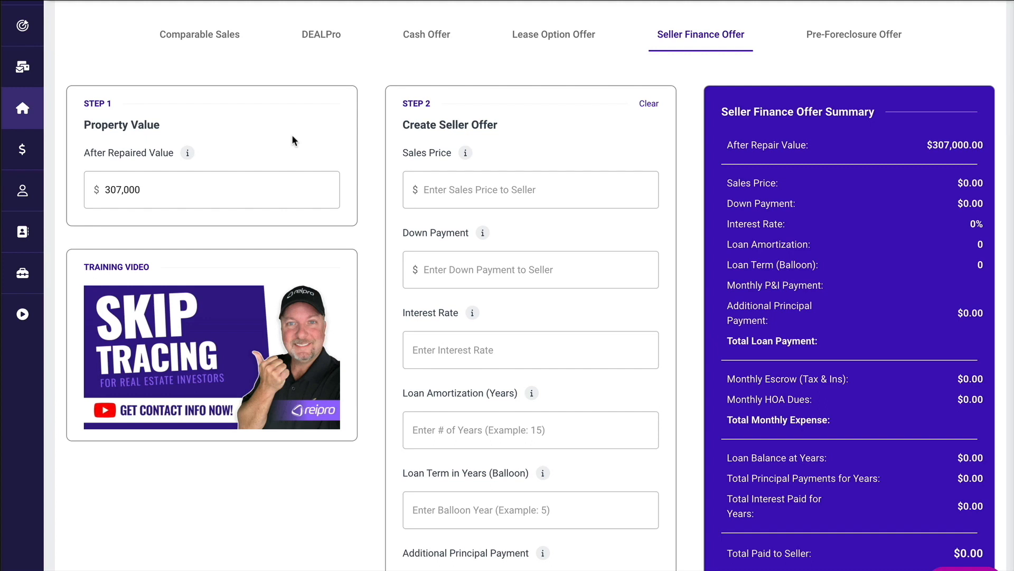
# Step: Enter a sales price of $250,000 and a down payment of $10,000 in the seller finance offer
pyautogui.moveTo(467, 154)
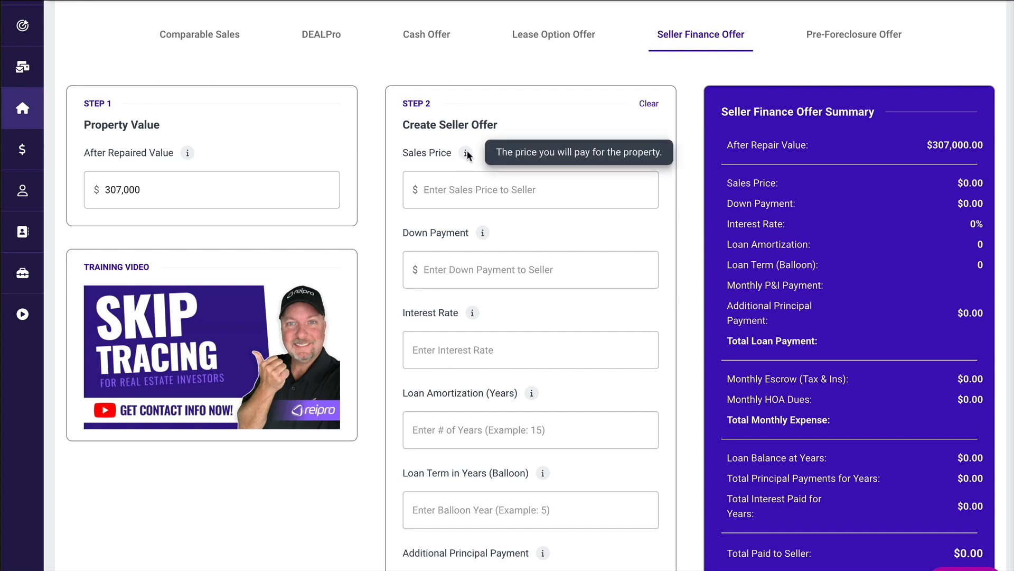
pyautogui.click(430, 189)
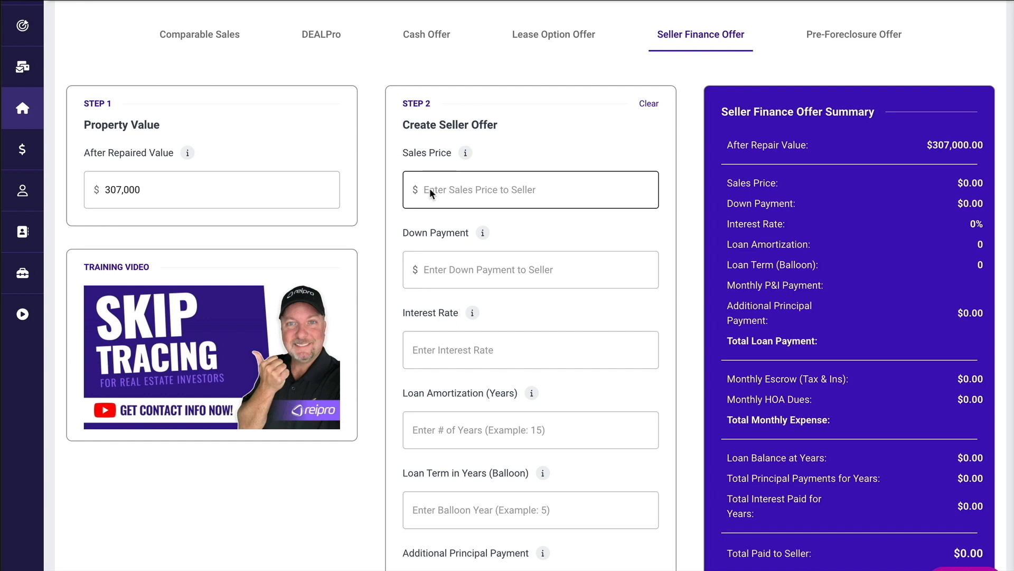
pyautogui.click(430, 188)
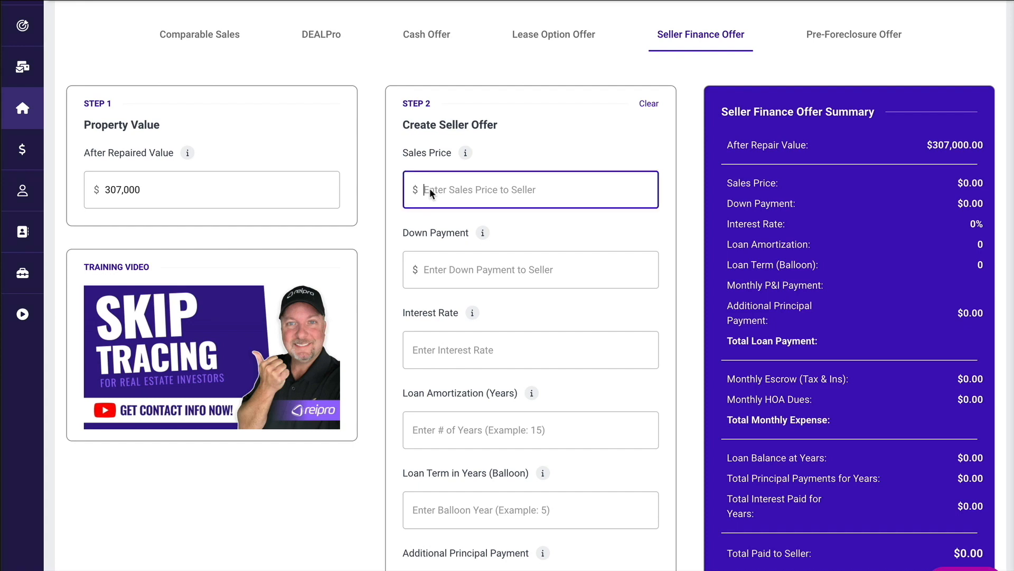
pyautogui.write('250,000')
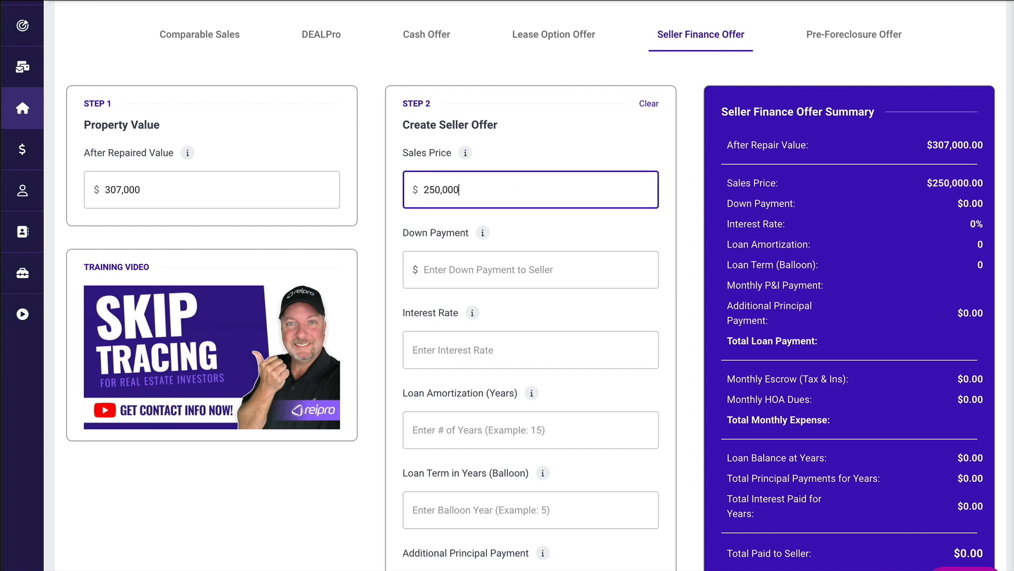
pyautogui.click(540, 226)
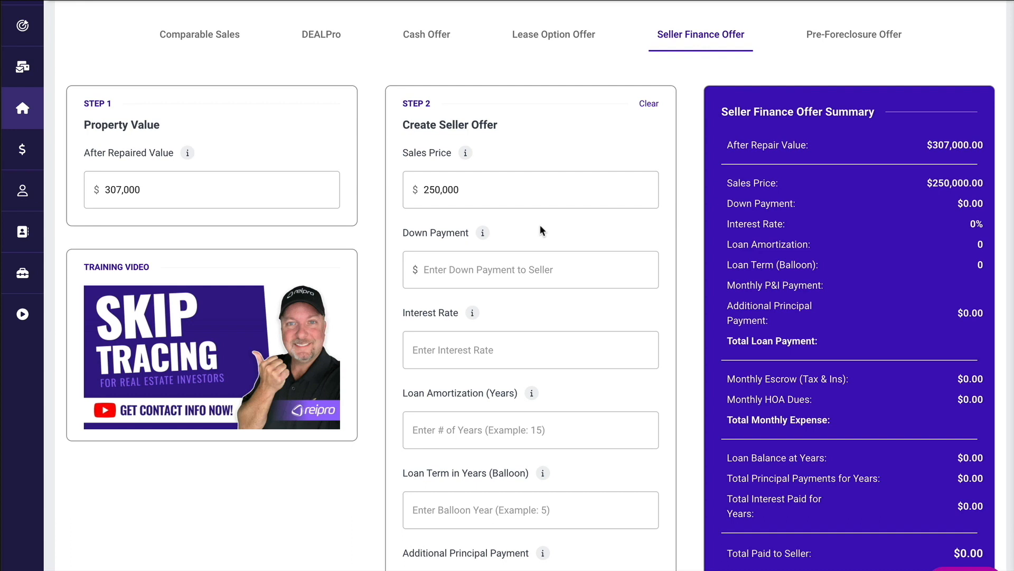
pyautogui.click(454, 257)
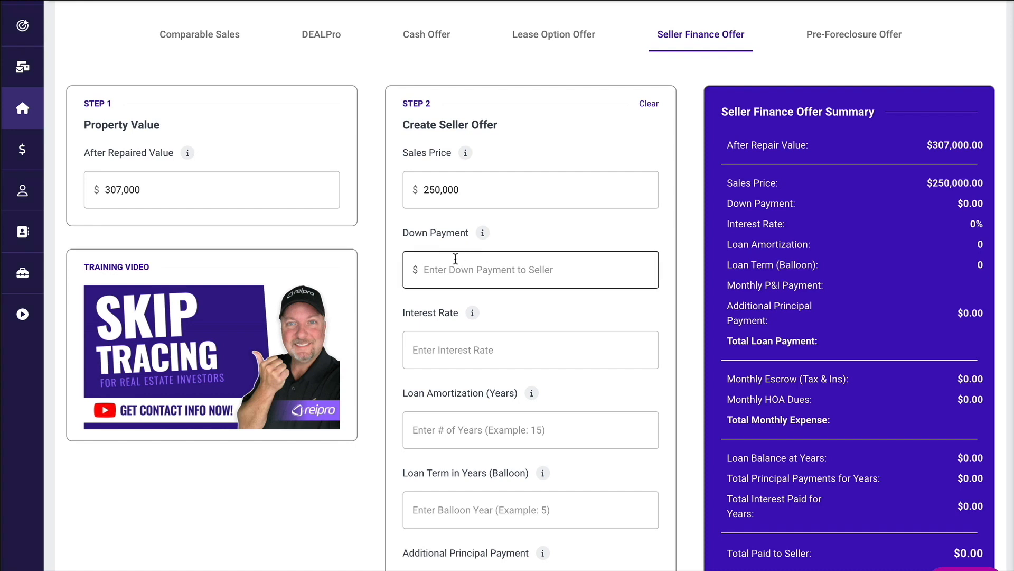
pyautogui.write('100000')
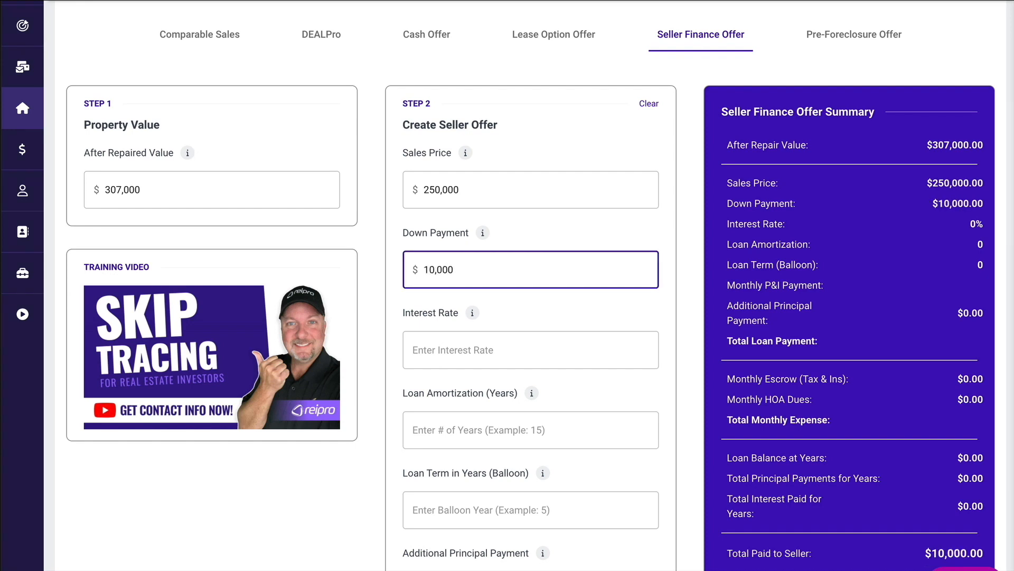
# Step: Set the interest rate of the seller finance offer to 5 percent
pyautogui.scroll(-3, 528, 285)
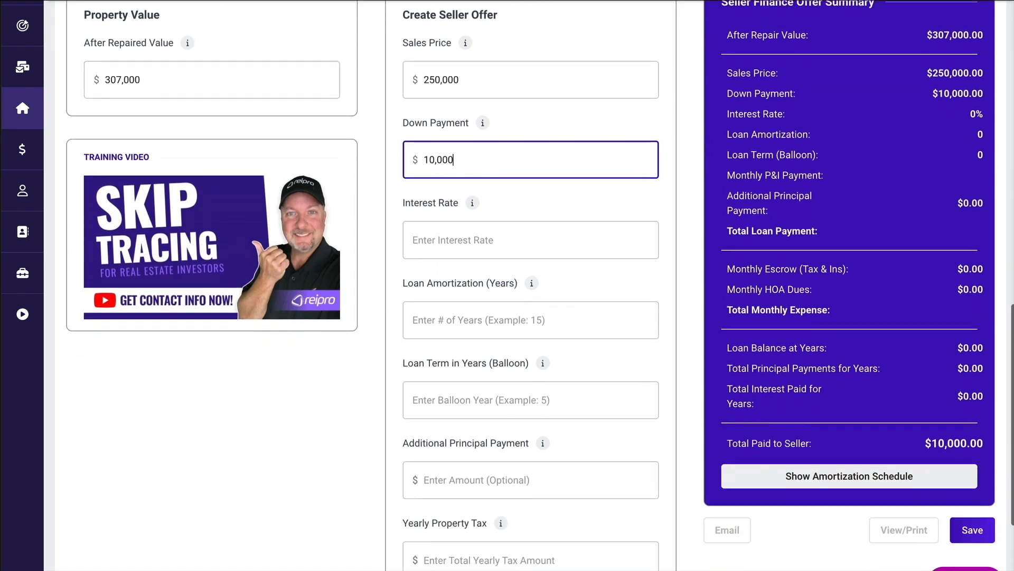
pyautogui.click(495, 193)
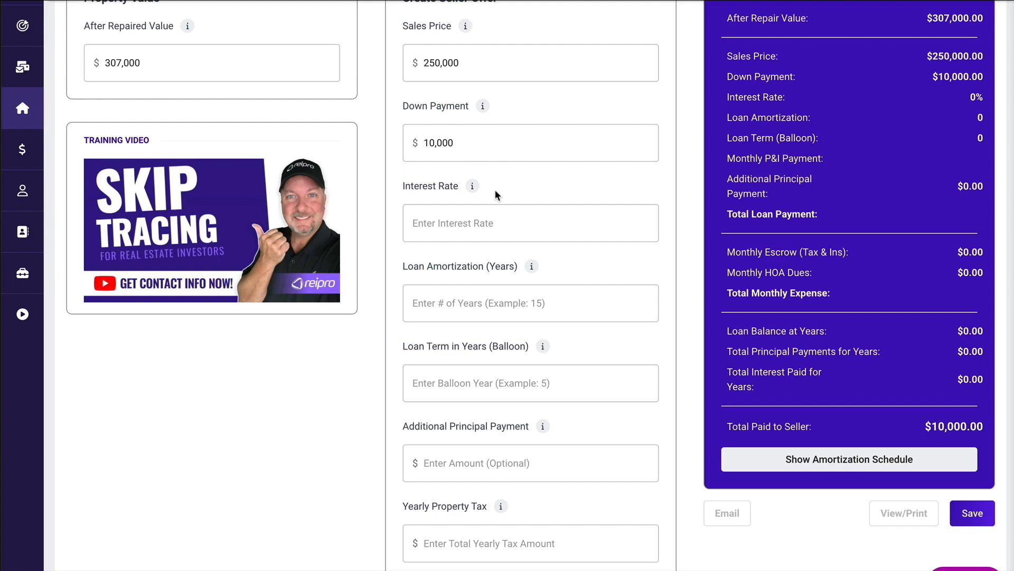
pyautogui.click(455, 214)
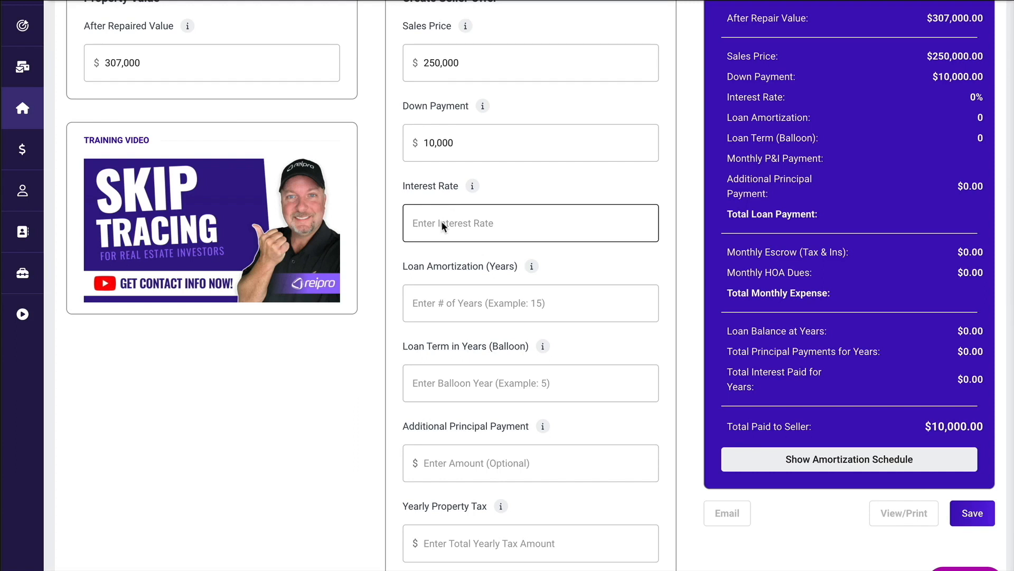
pyautogui.click(441, 221)
pyautogui.write('5')
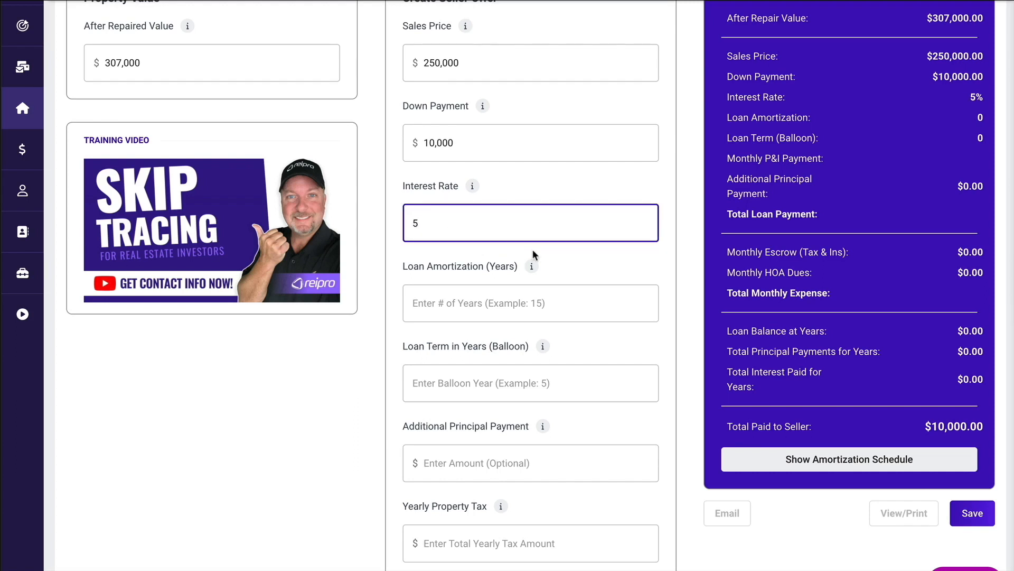
pyautogui.click(598, 268)
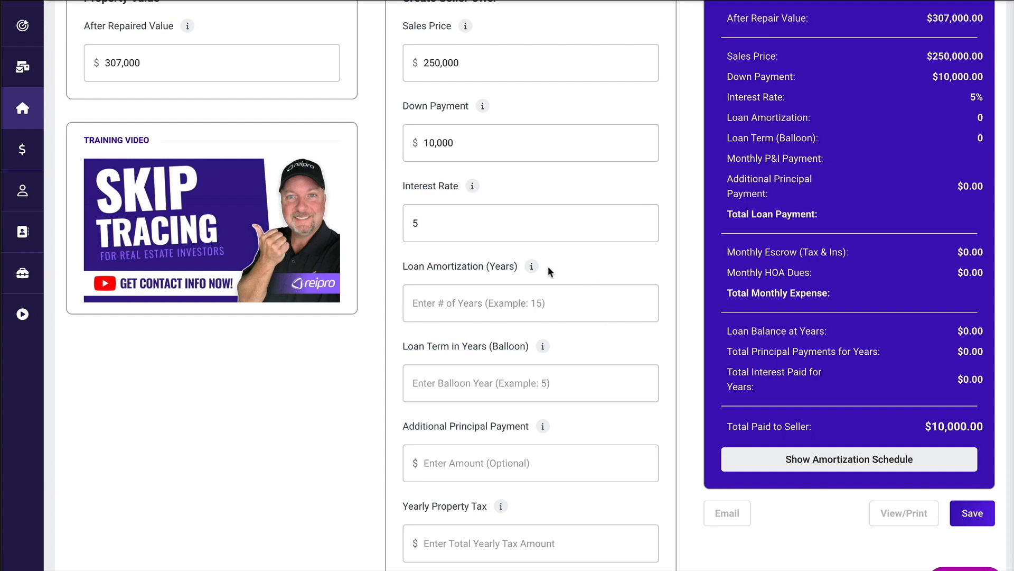
# Step: Set the loan amortization to 30 years and the balloon loan term to 5 years
pyautogui.moveTo(532, 266)
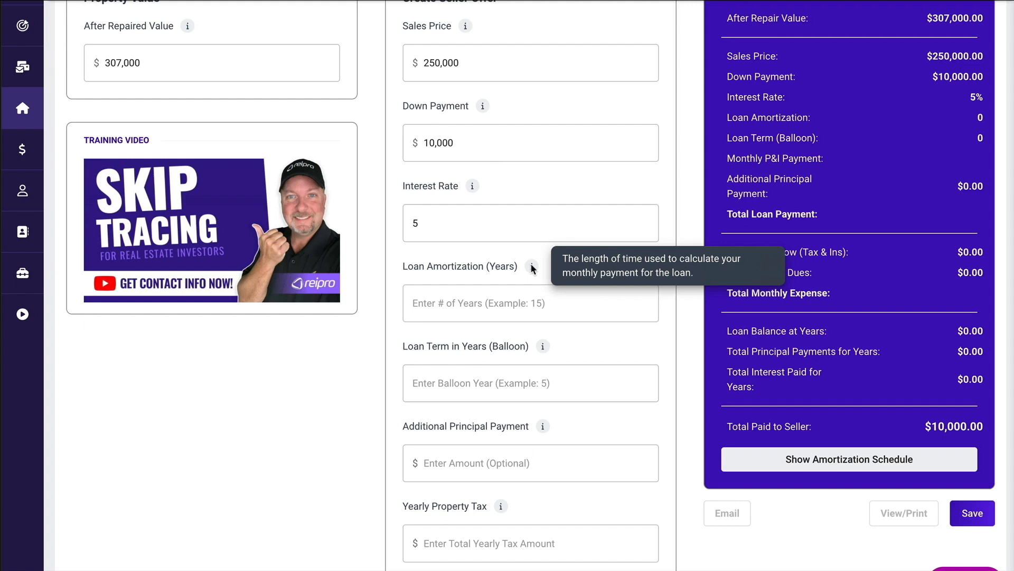
pyautogui.click(466, 303)
pyautogui.write('30')
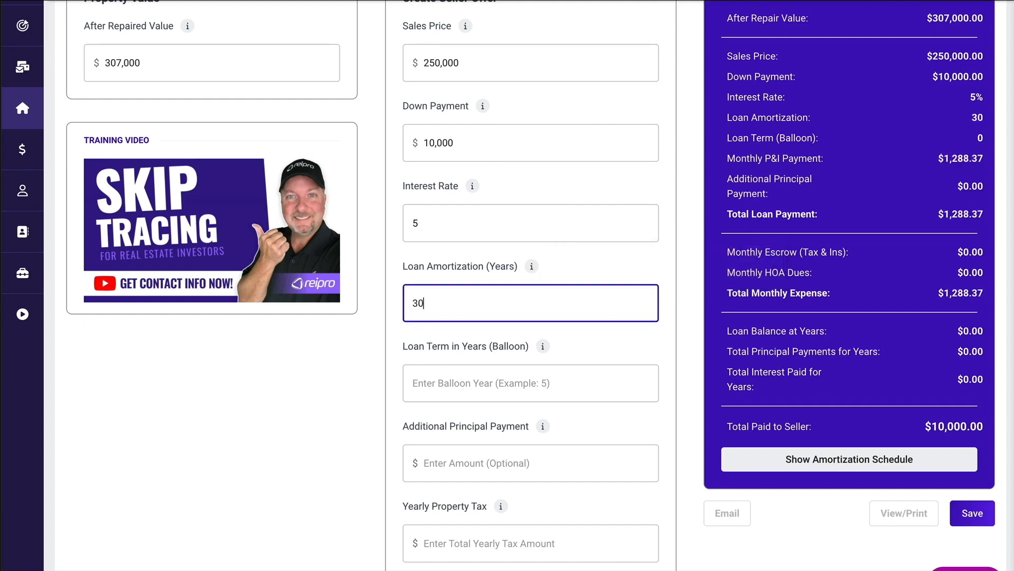
pyautogui.scroll(-3, 568, 230)
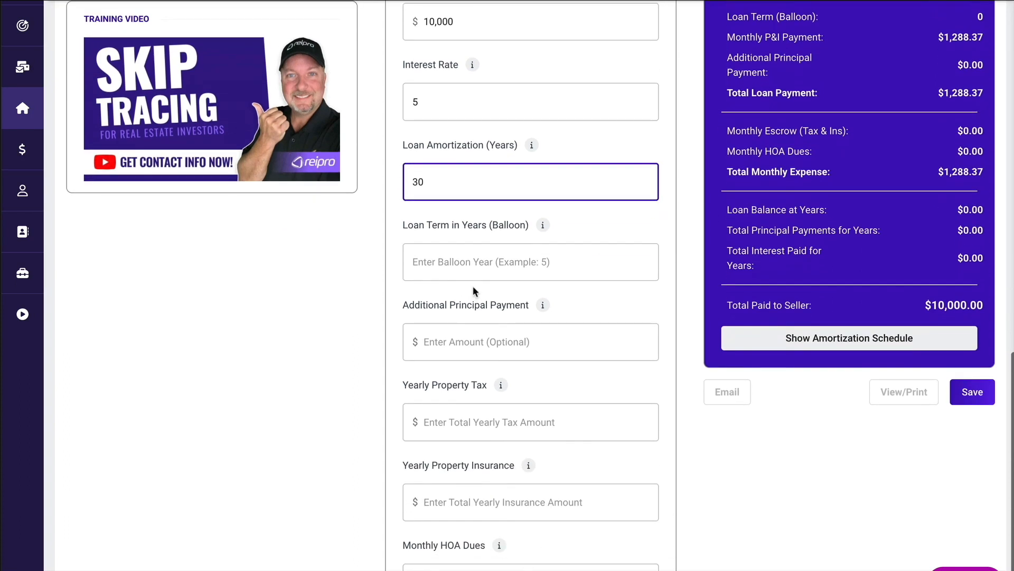
pyautogui.click(576, 228)
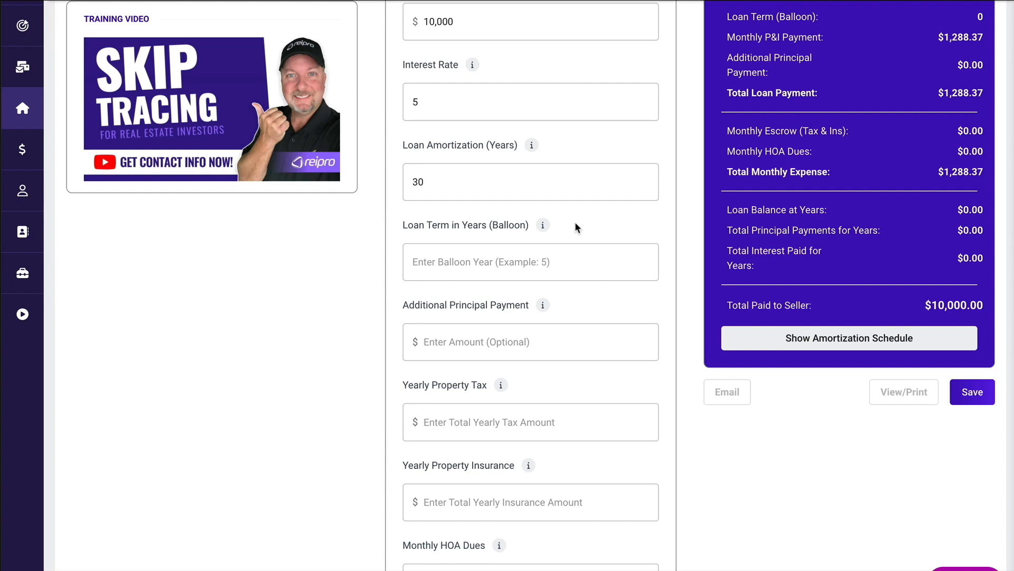
pyautogui.moveTo(543, 228)
pyautogui.click(511, 259)
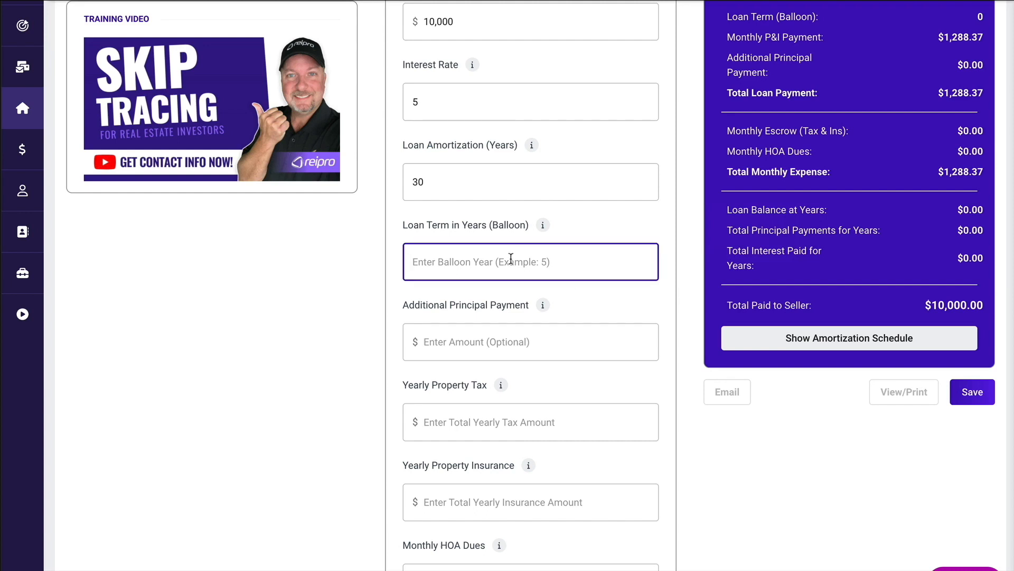
pyautogui.write('5')
pyautogui.click(592, 305)
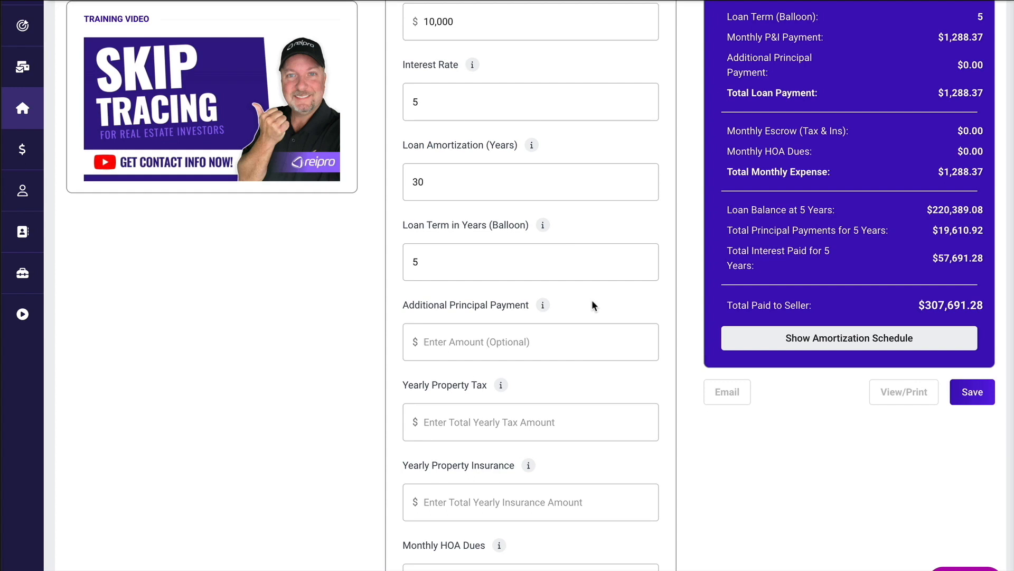
# Step: Enter yearly property tax of $3,500 and yearly property insurance of $1,200, leaving the additional principal payment empty
pyautogui.scroll(-2, 592, 305)
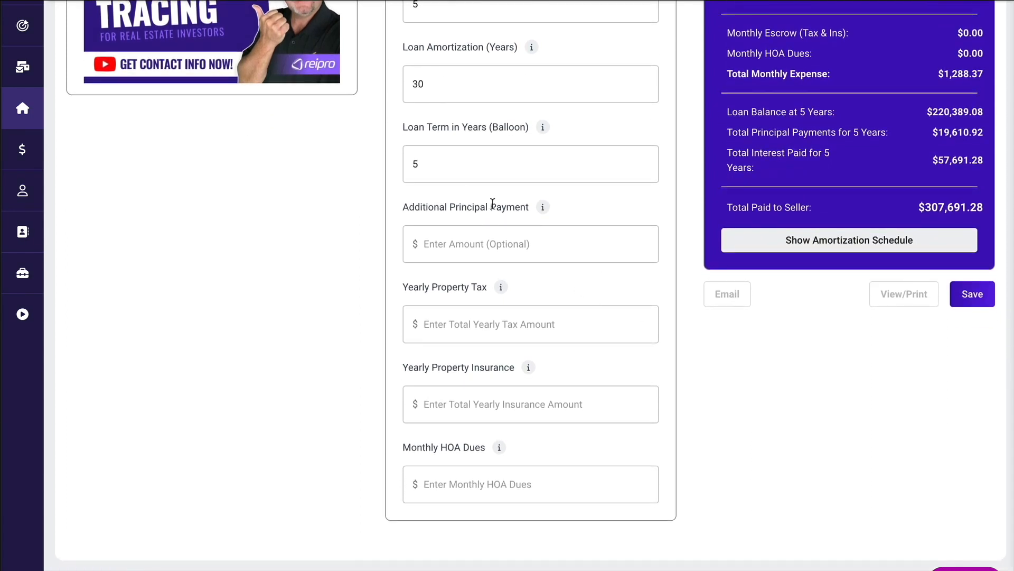
pyautogui.click(510, 237)
pyautogui.click(439, 325)
pyautogui.write('3500')
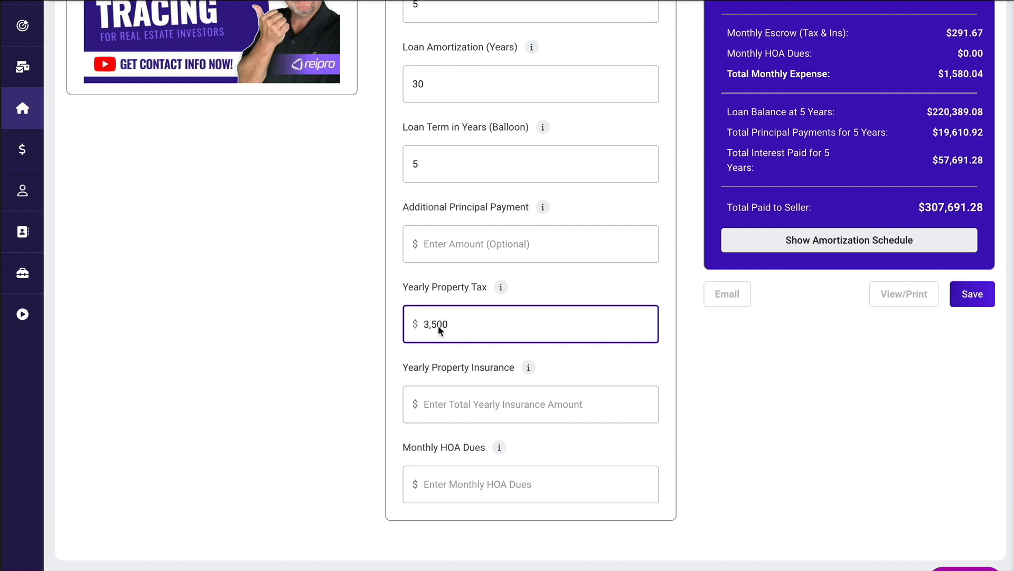
pyautogui.click(435, 403)
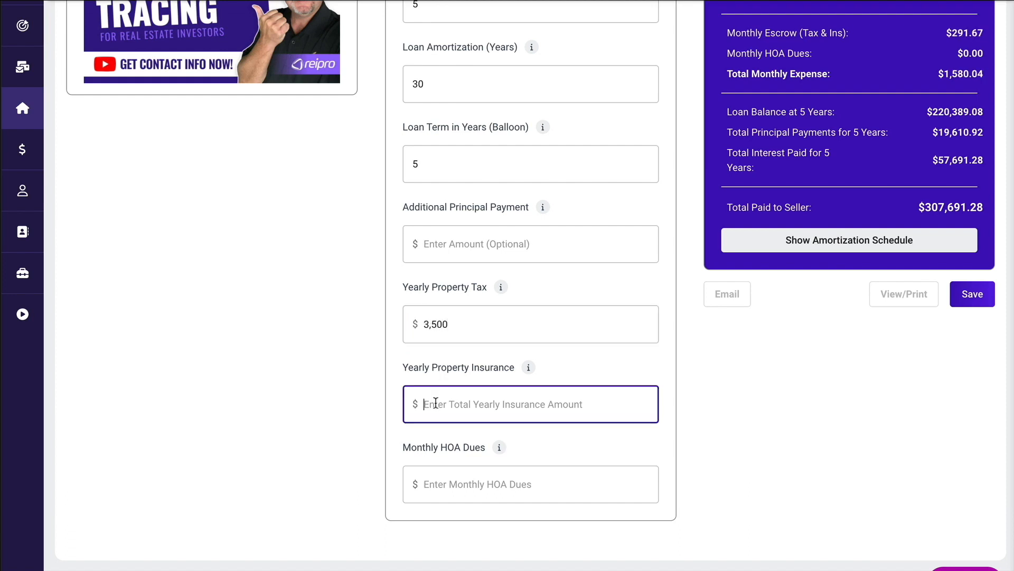
pyautogui.write('1200')
pyautogui.click(546, 445)
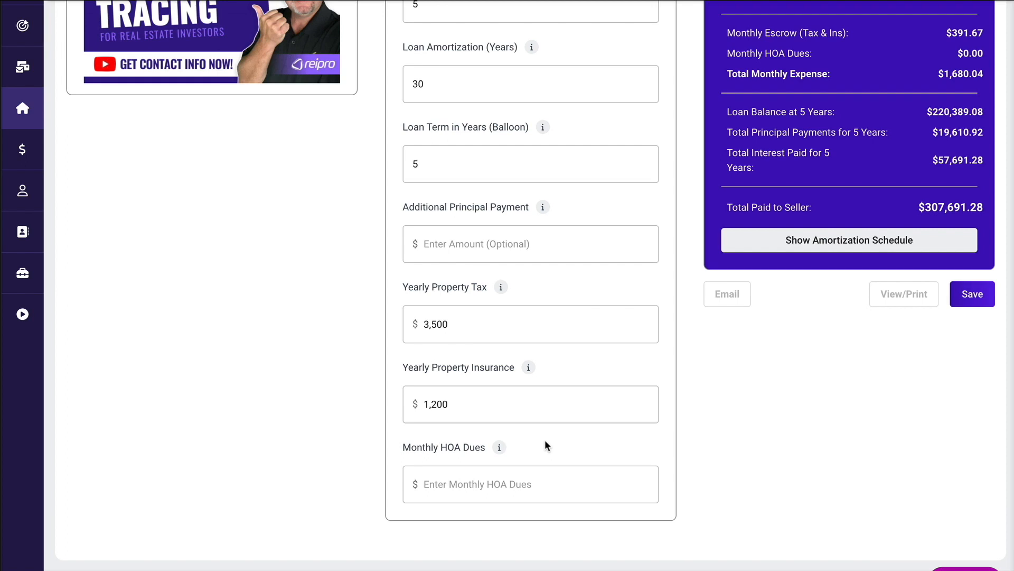
# Step: Review the Seller Finance Offer Summary and save the offer
pyautogui.scroll(5, 546, 445)
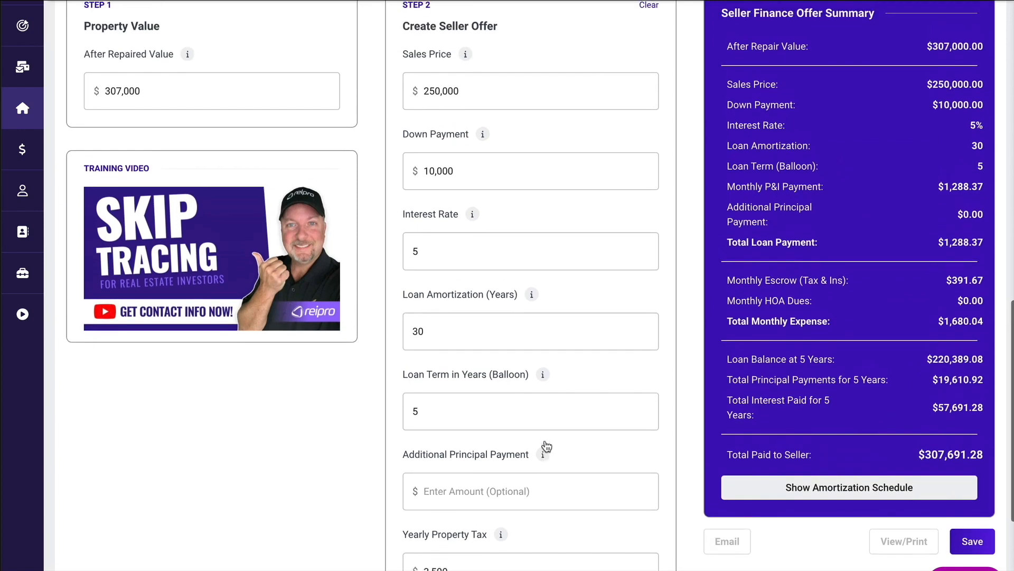
pyautogui.scroll(1, 547, 447)
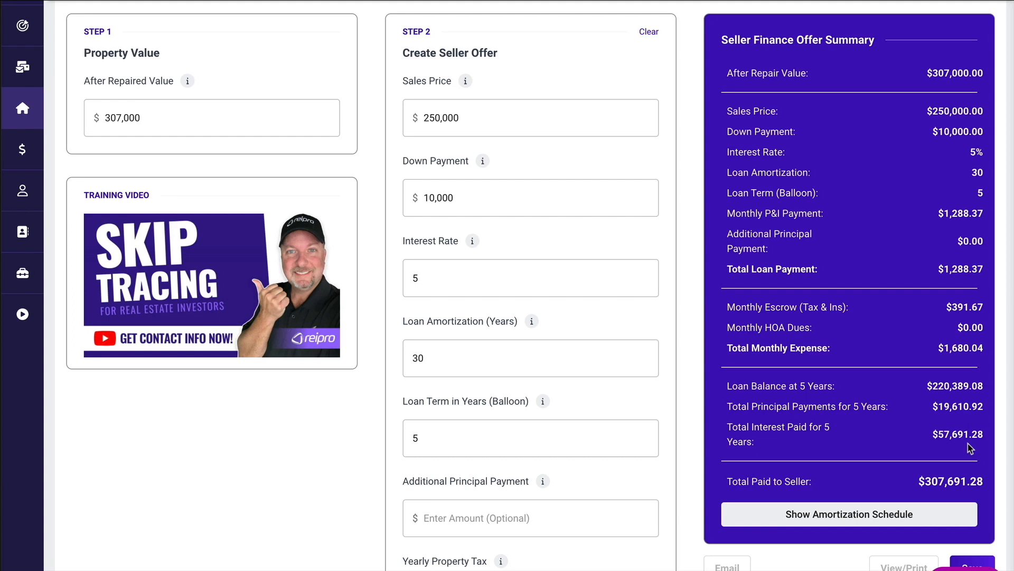
pyautogui.scroll(-2, 970, 448)
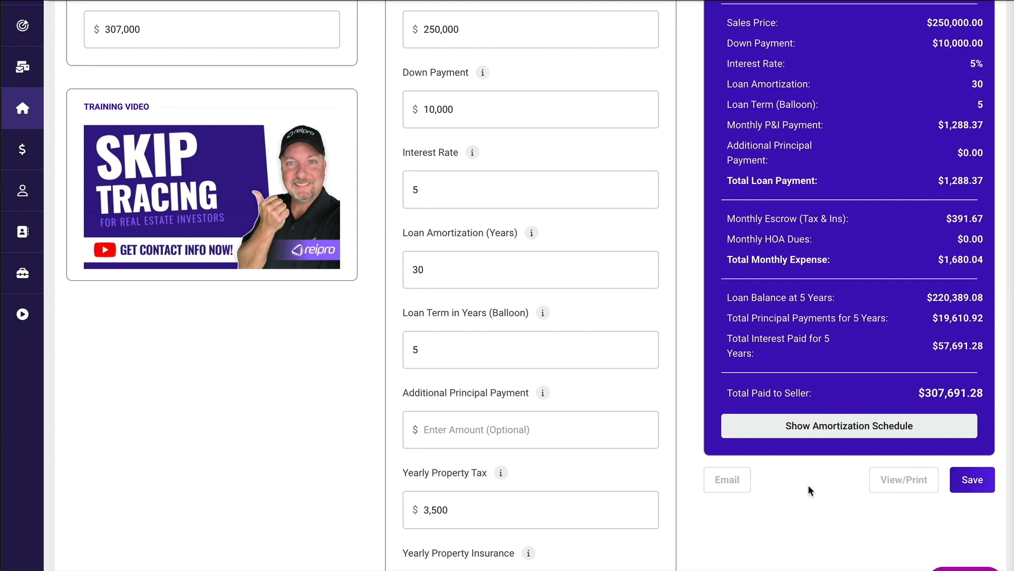
pyautogui.click(976, 481)
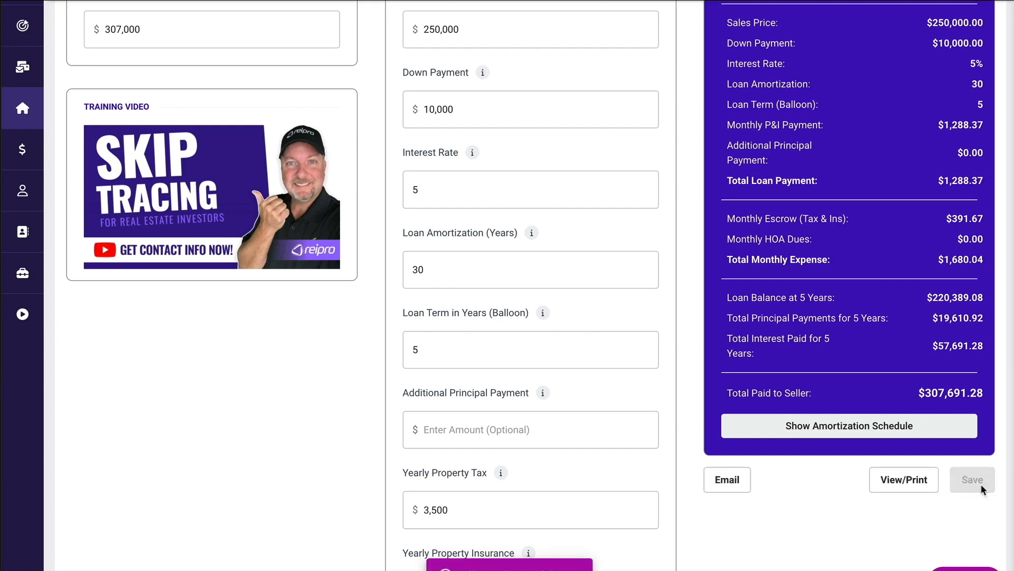